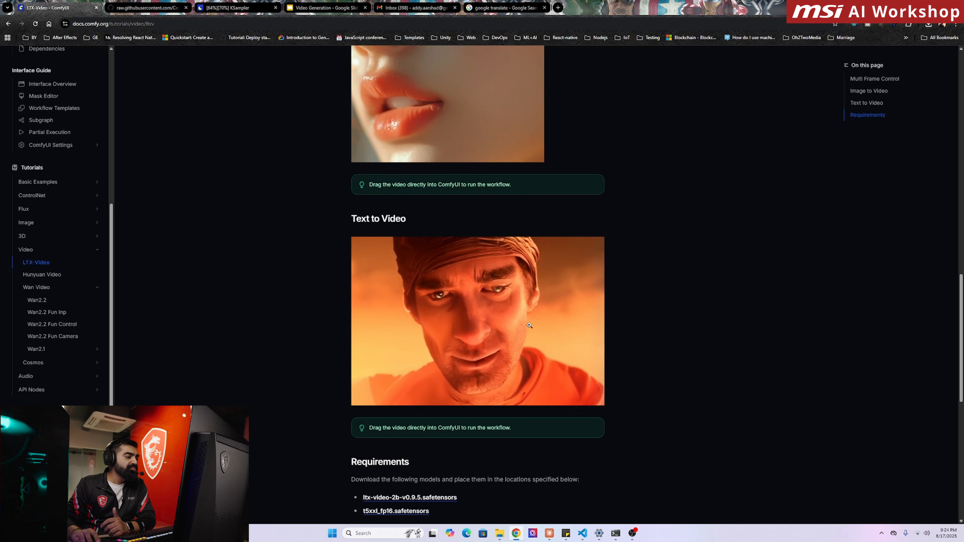
- Open the Hunyuan Video tutorial from the LTX-Video page and play its introductory demo video
scroll(510, 296, down, 1)
scroll(512, 321, down, 9)
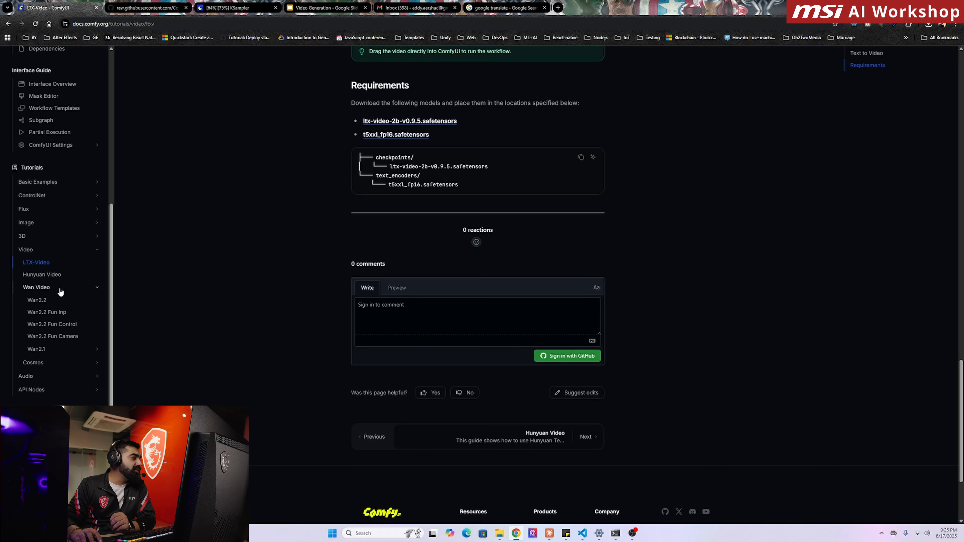
click(63, 277)
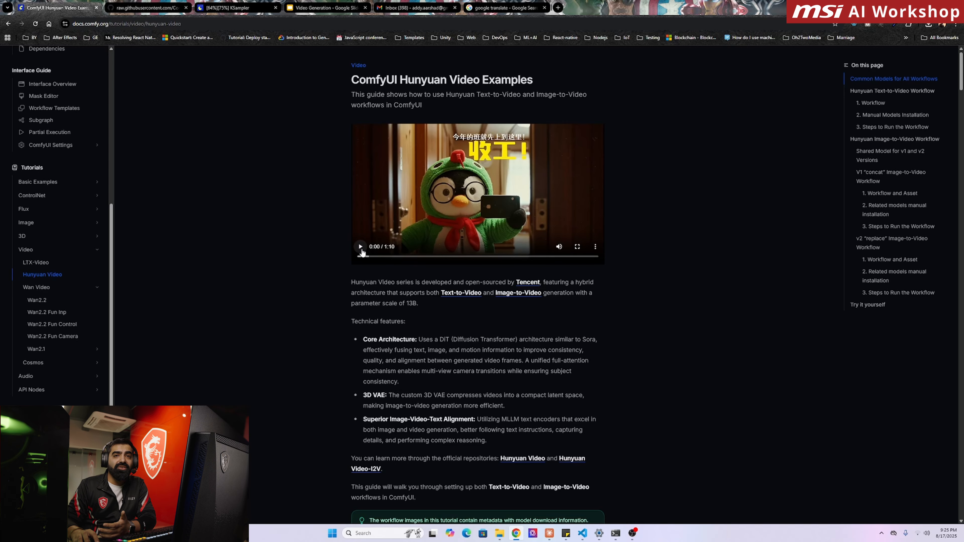
click(360, 248)
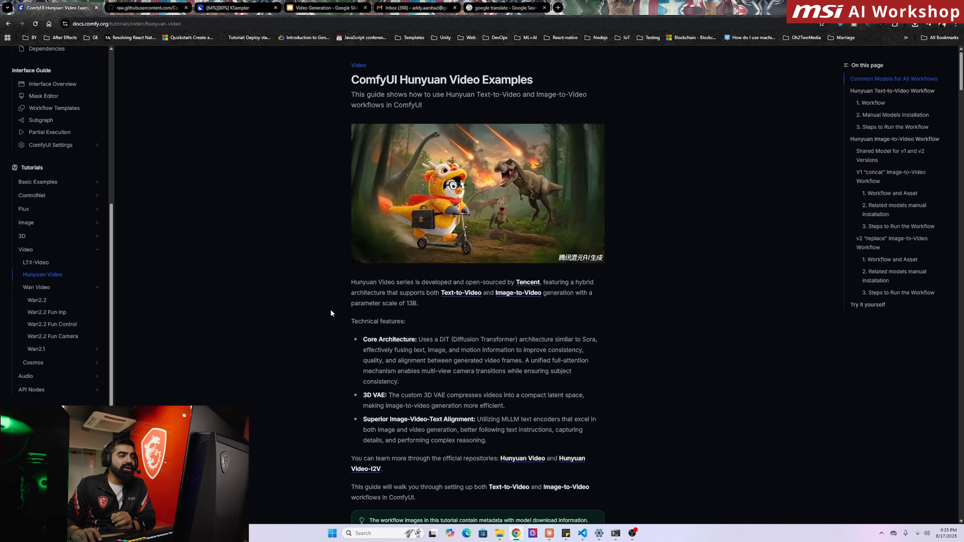
- Read the Hunyuan Video introduction, the common model storage locations and the text-to-video workflow section
scroll(331, 309, down, 3)
scroll(331, 310, up, 2)
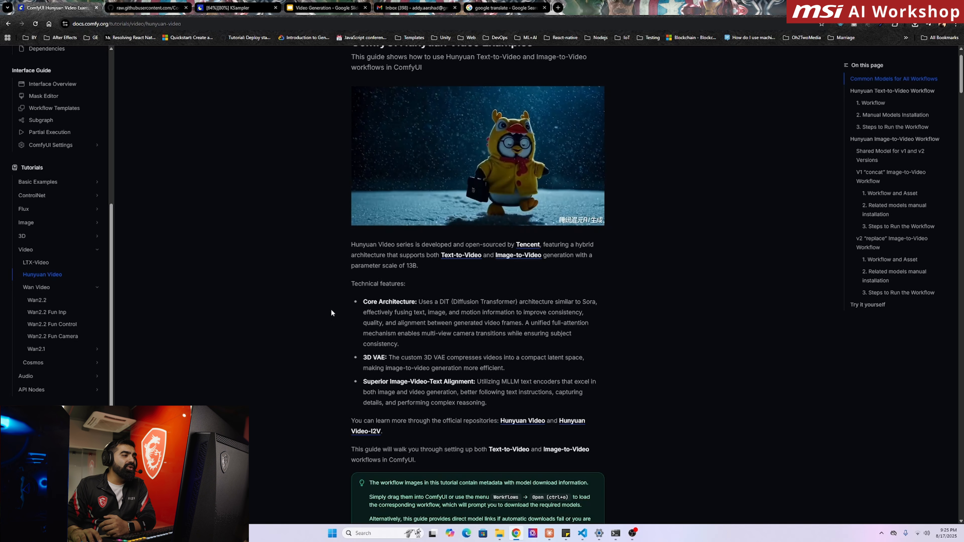
scroll(331, 309, down, 1)
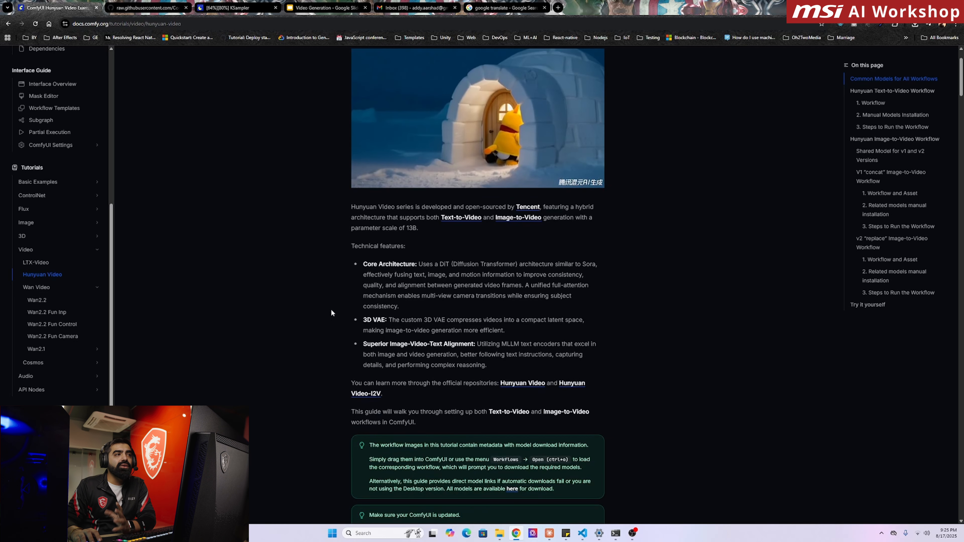
scroll(330, 309, down, 15)
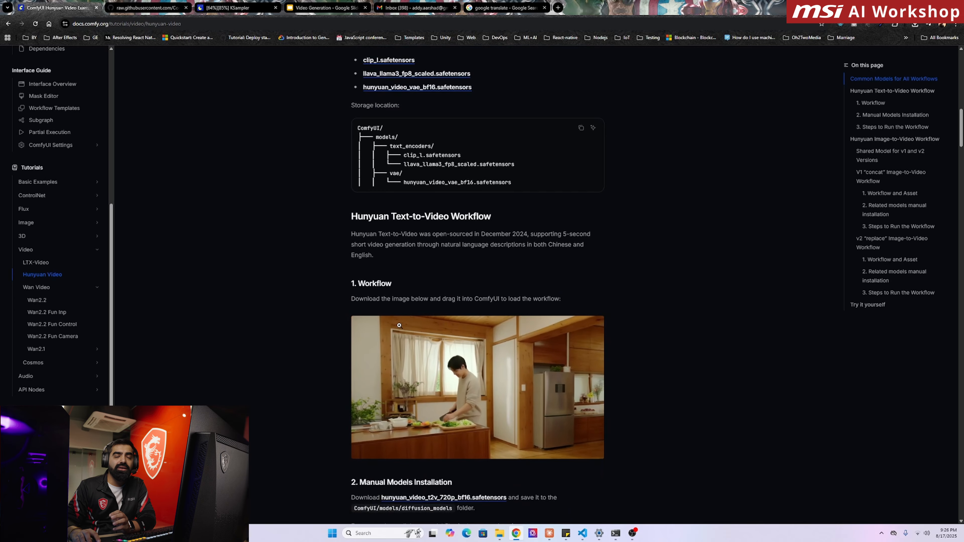
scroll(399, 325, down, 2)
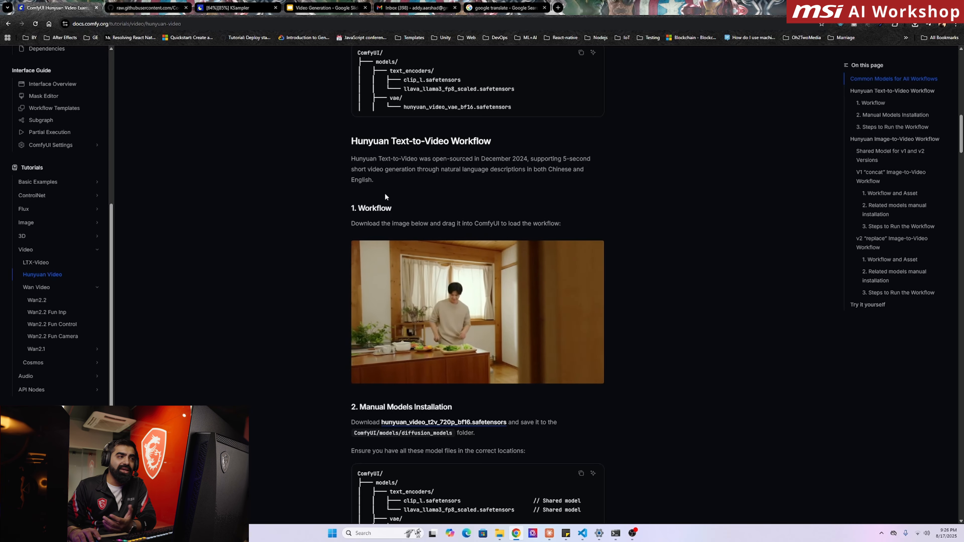
scroll(394, 199, down, 15)
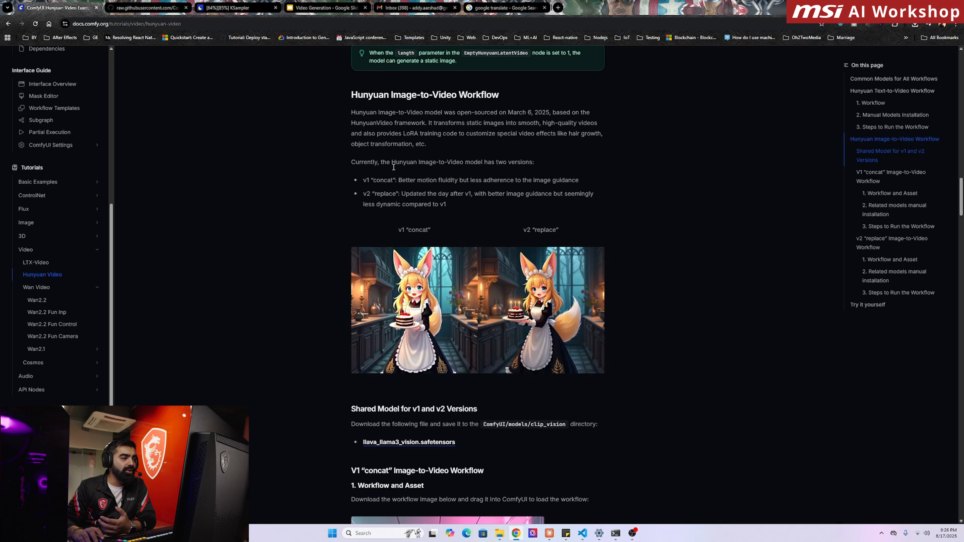
- Examine the Hunyuan image-to-video section, comparing the v1 "concat" and v2 "replace" workflows and their example images
scroll(331, 267, down, 2)
scroll(333, 267, down, 2)
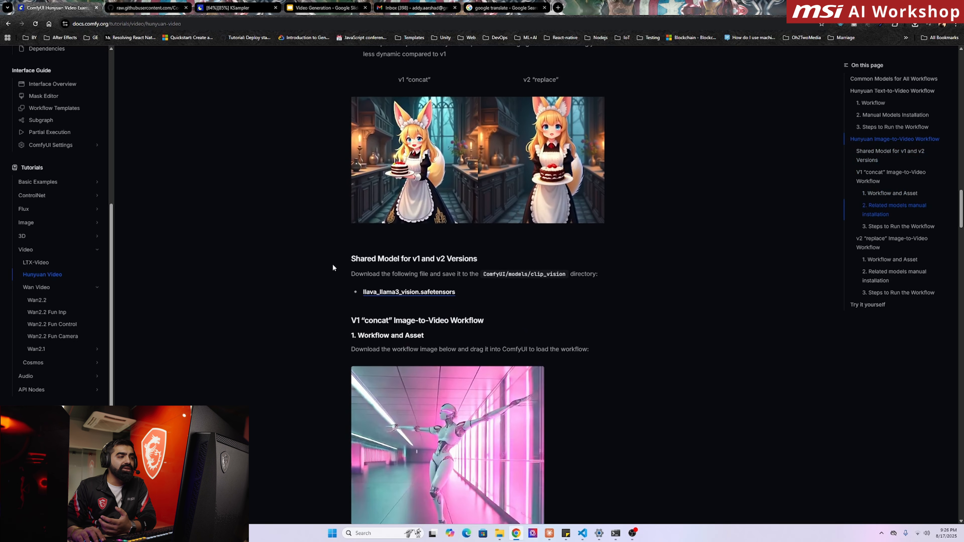
scroll(332, 267, down, 4)
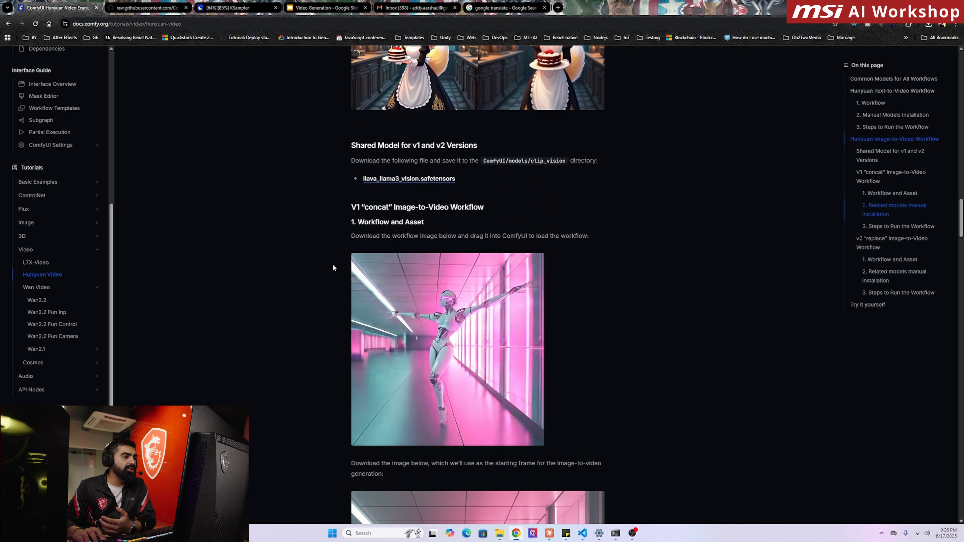
scroll(332, 268, down, 1)
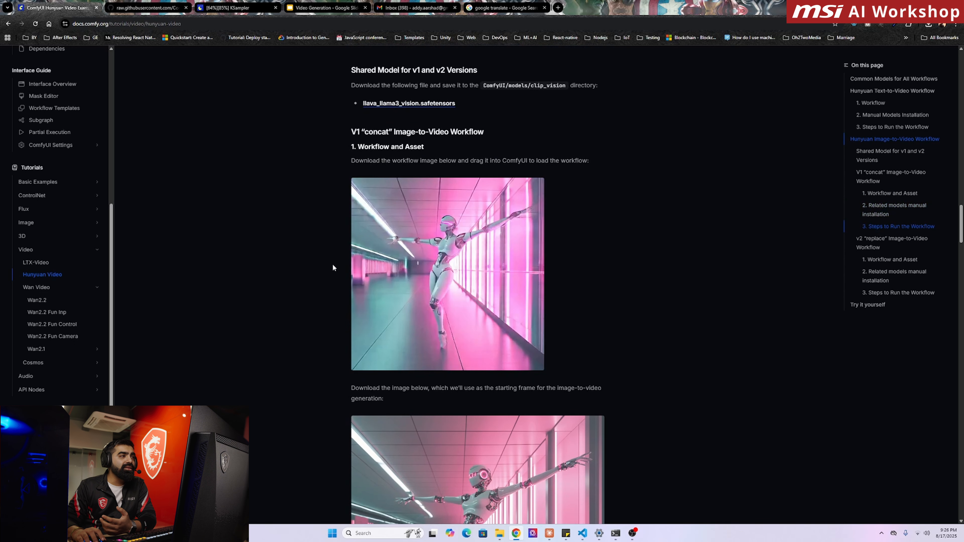
scroll(332, 268, down, 2)
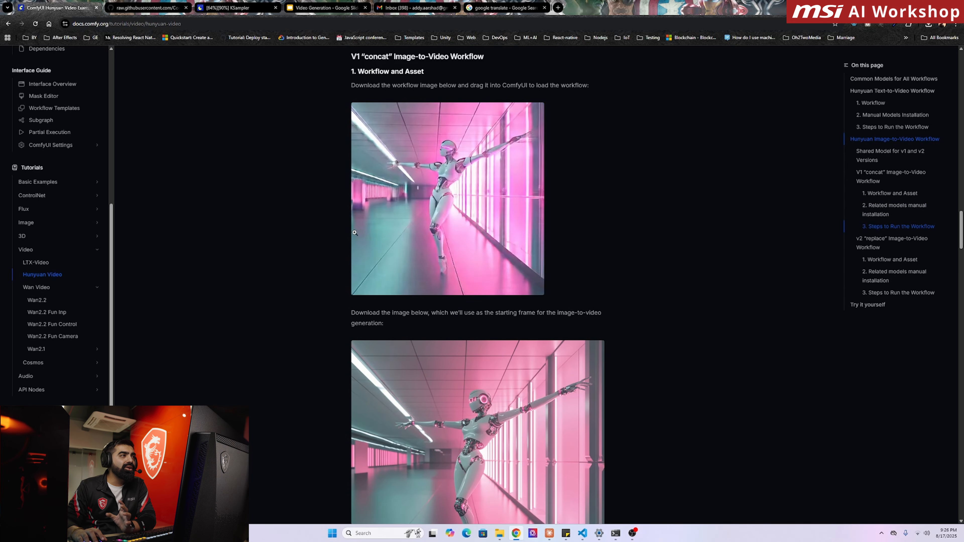
scroll(357, 290, down, 20)
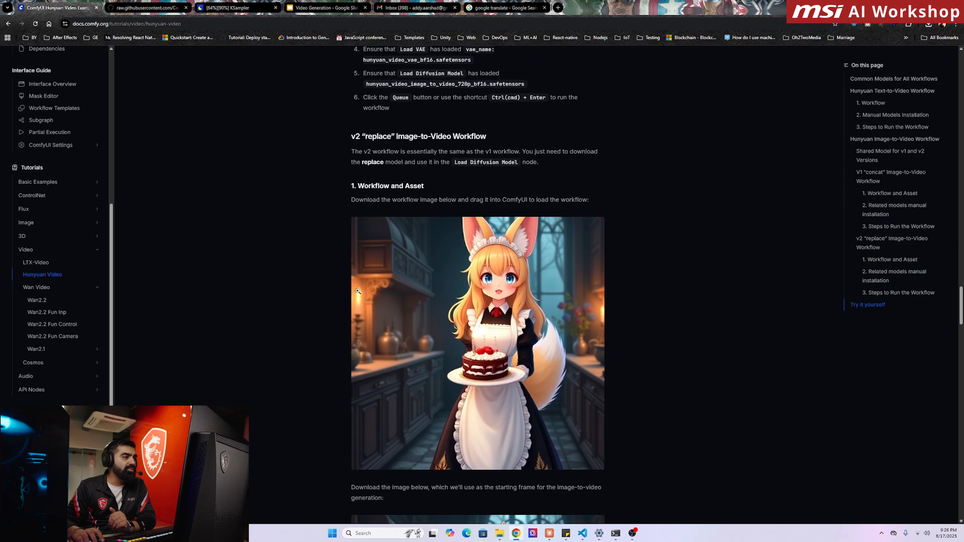
scroll(357, 293, down, 2)
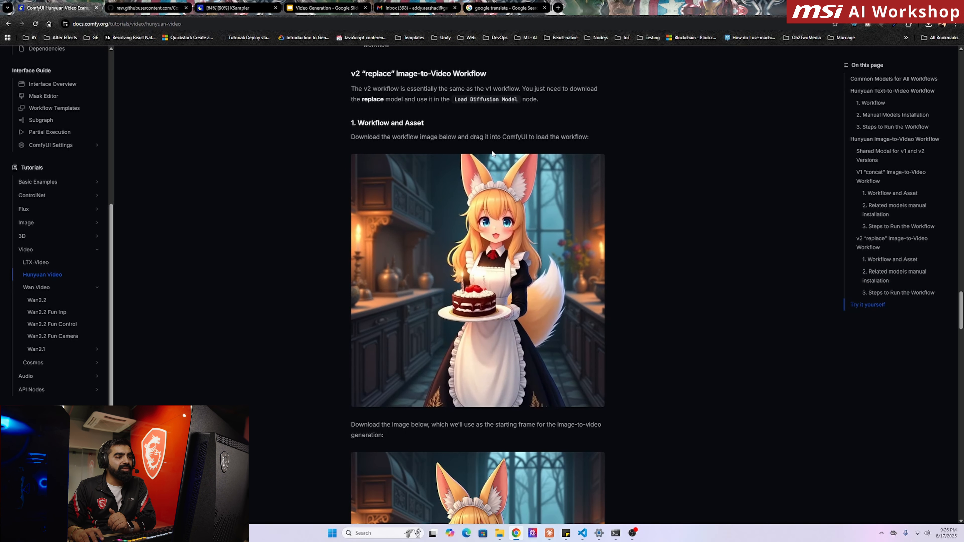
scroll(317, 306, down, 2)
scroll(318, 310, down, 3)
- Open the ACE-Step Music Generation tutorial under Audio and read through to the text-to-audio workflow example
click(32, 377)
click(57, 391)
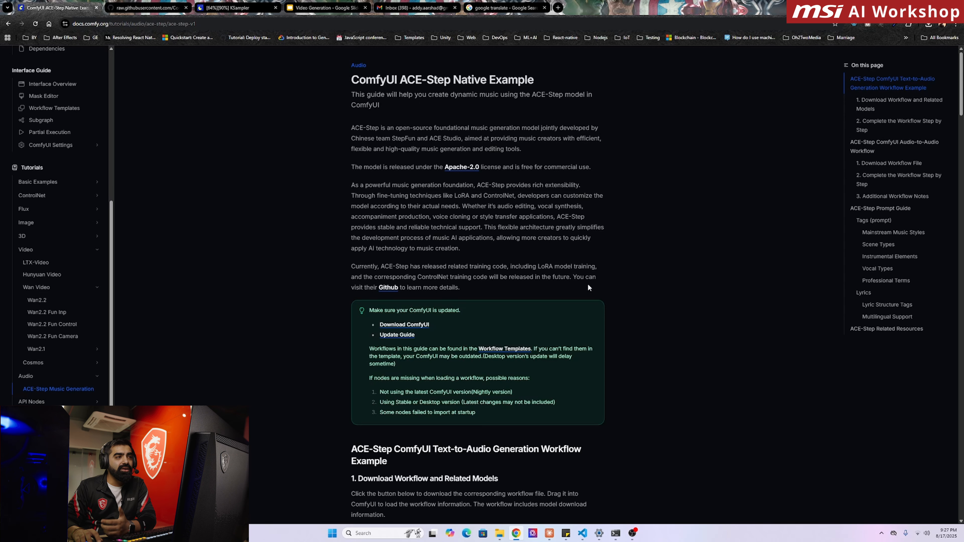
scroll(589, 287, down, 3)
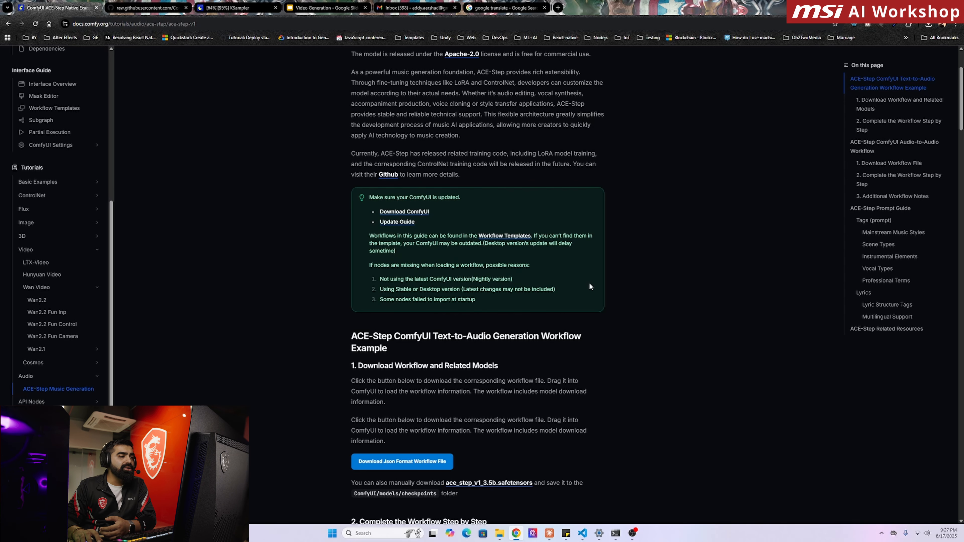
scroll(589, 285, down, 4)
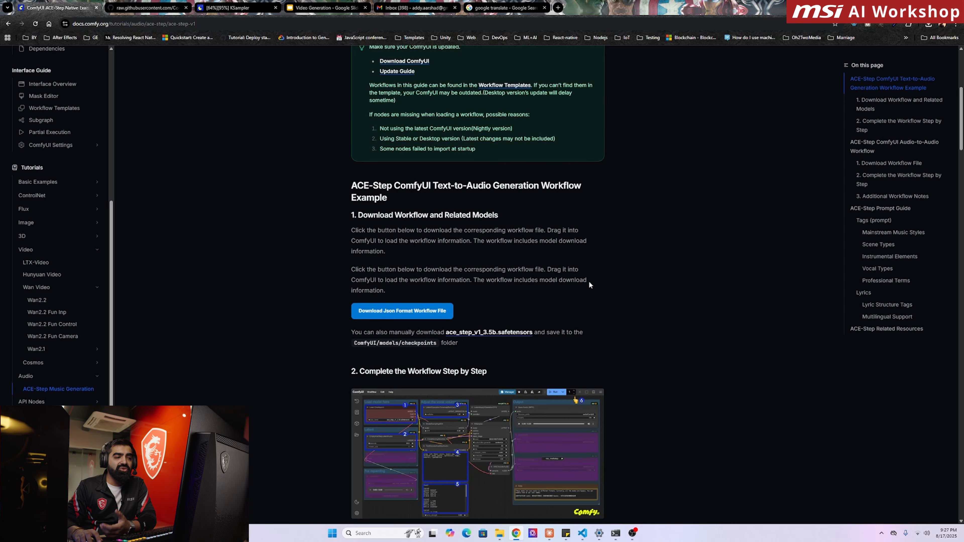
scroll(589, 285, down, 2)
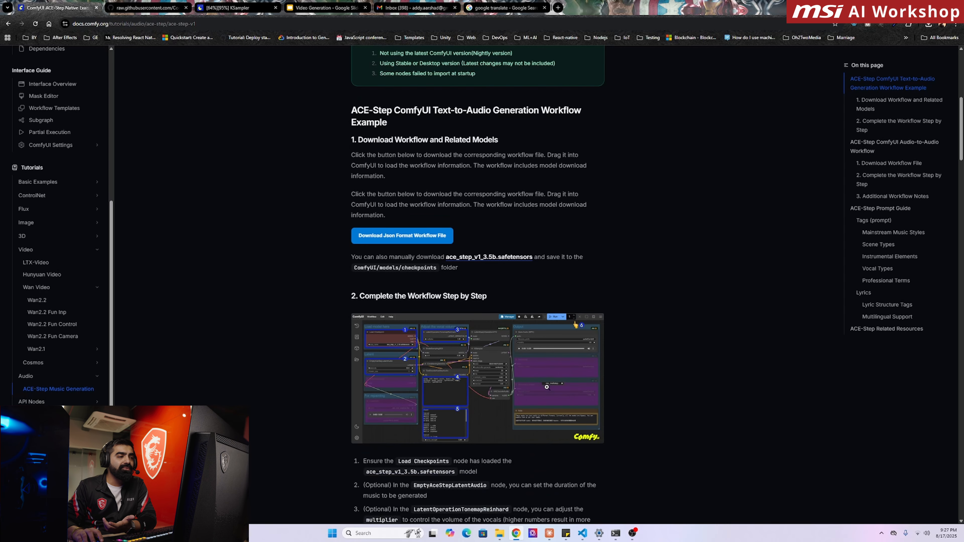
- Enlarge the ACE-Step text-to-audio workflow diagram to examine its nodes, and review the numbered workflow instructions
click(511, 378)
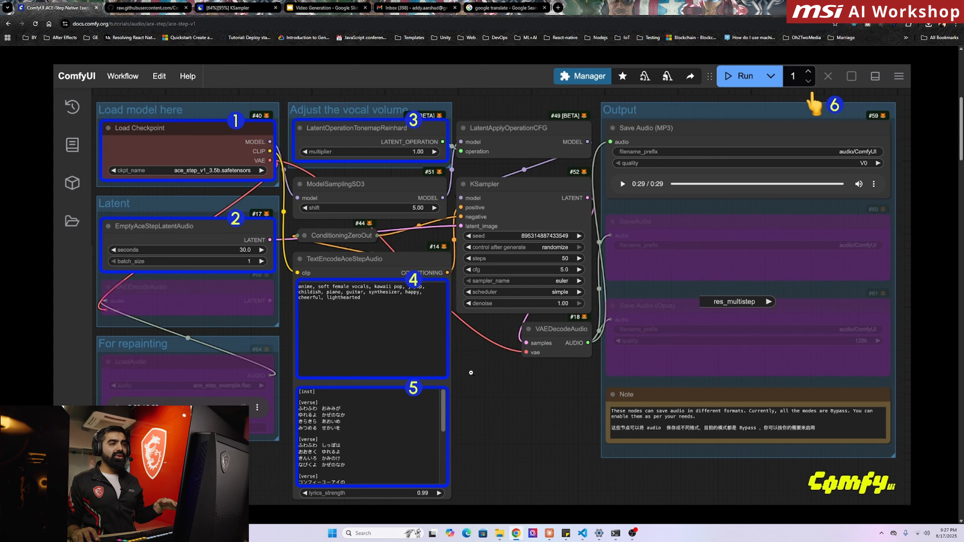
click(422, 326)
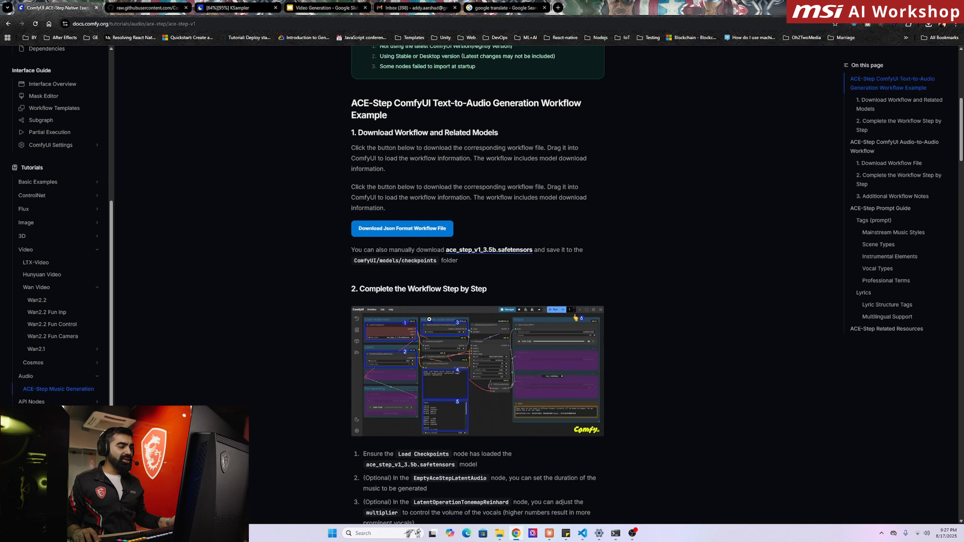
scroll(431, 317, down, 4)
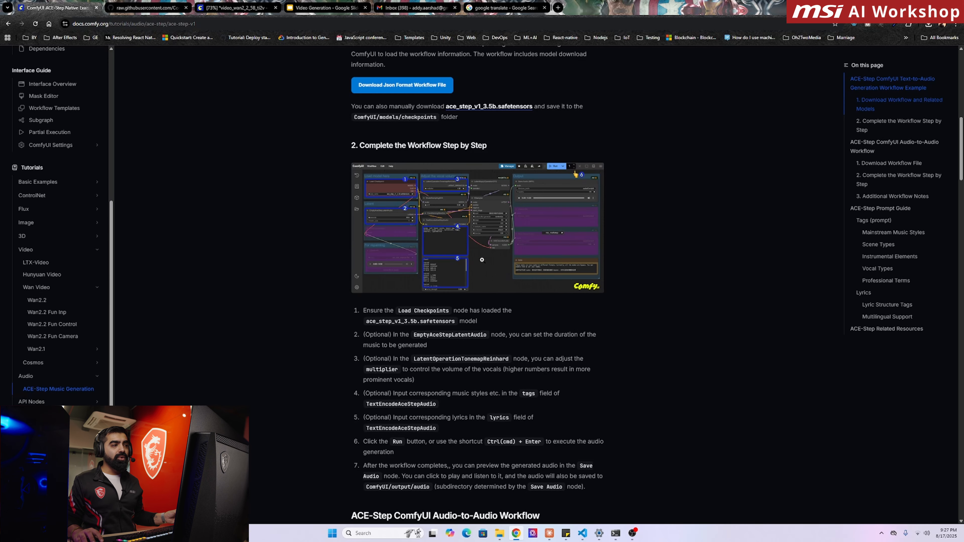
click(444, 266)
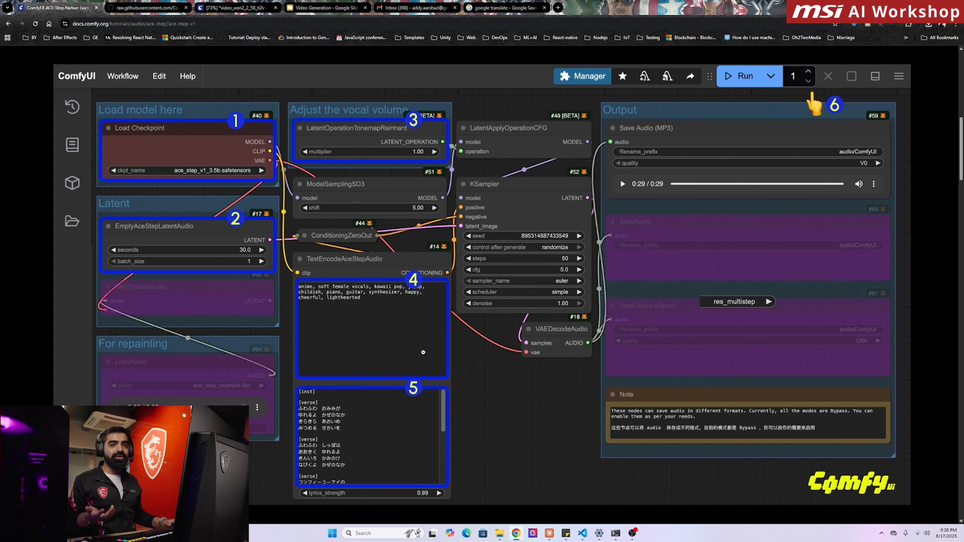
- Check the running Wan 2.2 video generation in ComfyUI, and return to the ACE-Step tutorial with the enlarged diagram closed
click(196, 11)
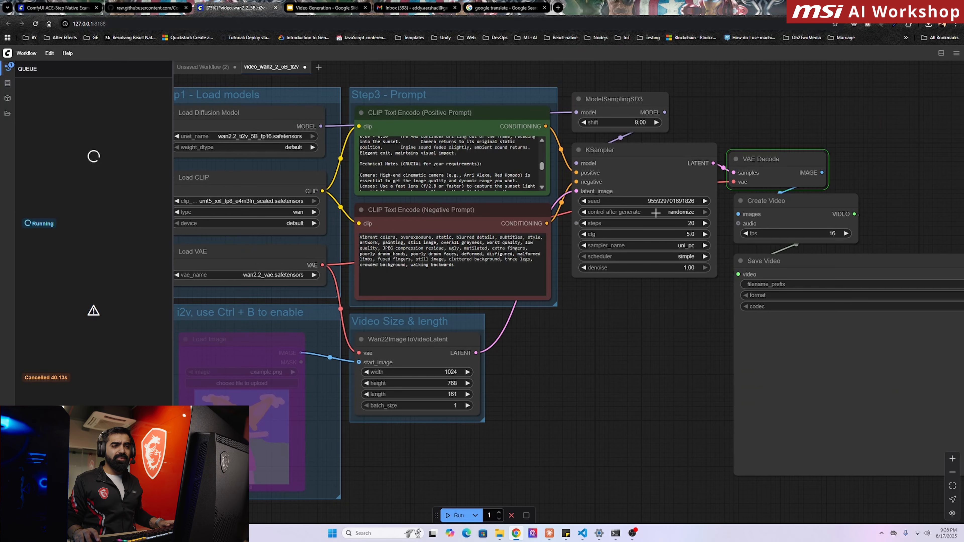
click(71, 7)
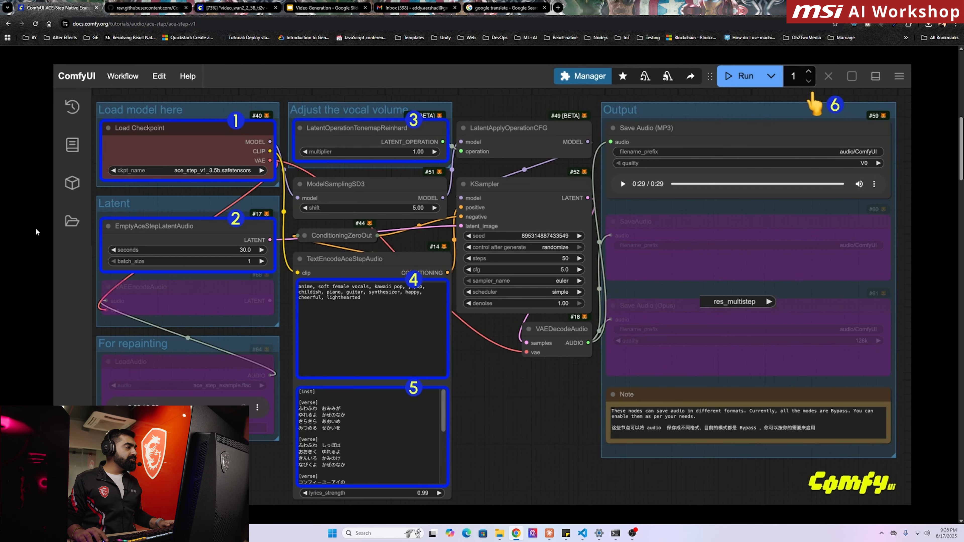
click(420, 354)
- Read the remaining text-to-audio steps and the introduction to the ACE-Step audio-to-audio workflow
scroll(418, 353, down, 5)
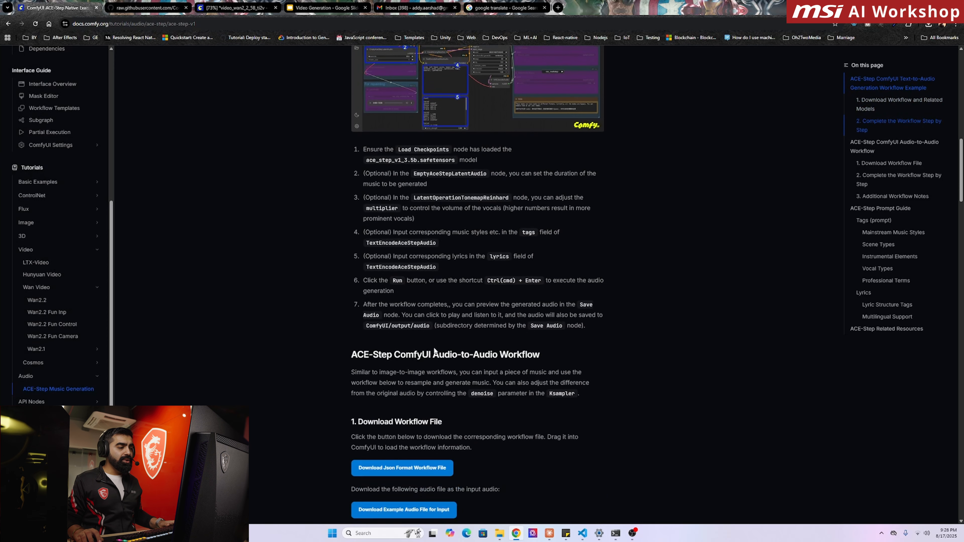
scroll(435, 348, down, 1)
scroll(443, 350, down, 2)
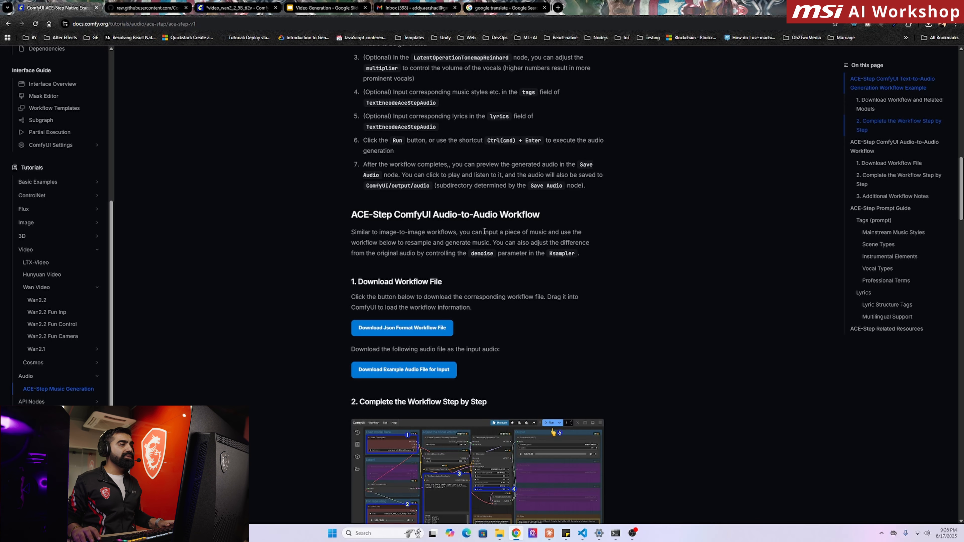
- Examine the ACE-Step prompt guide, covering music style tags, scene, instrument and vocal types, professional terms, lyric structure and multilingual support
scroll(484, 232, down, 20)
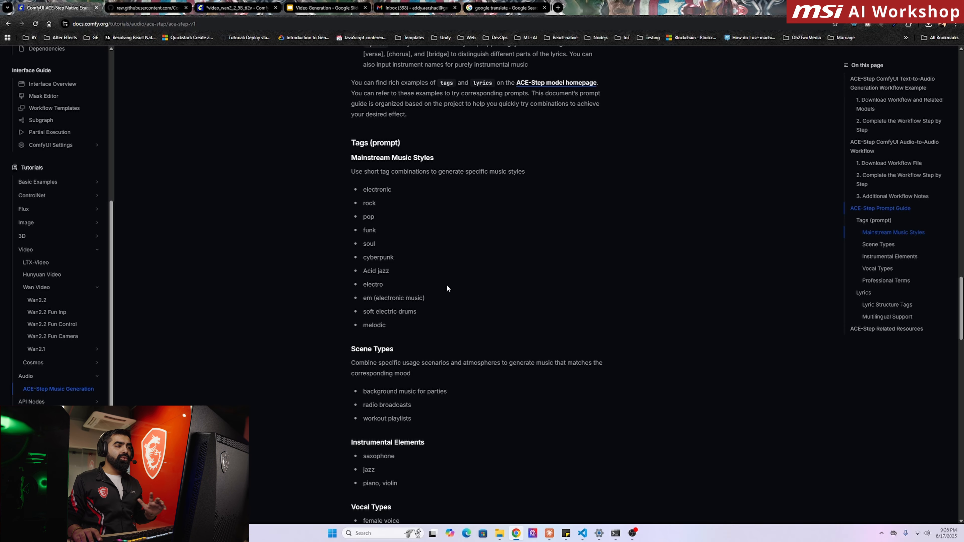
scroll(459, 324, down, 2)
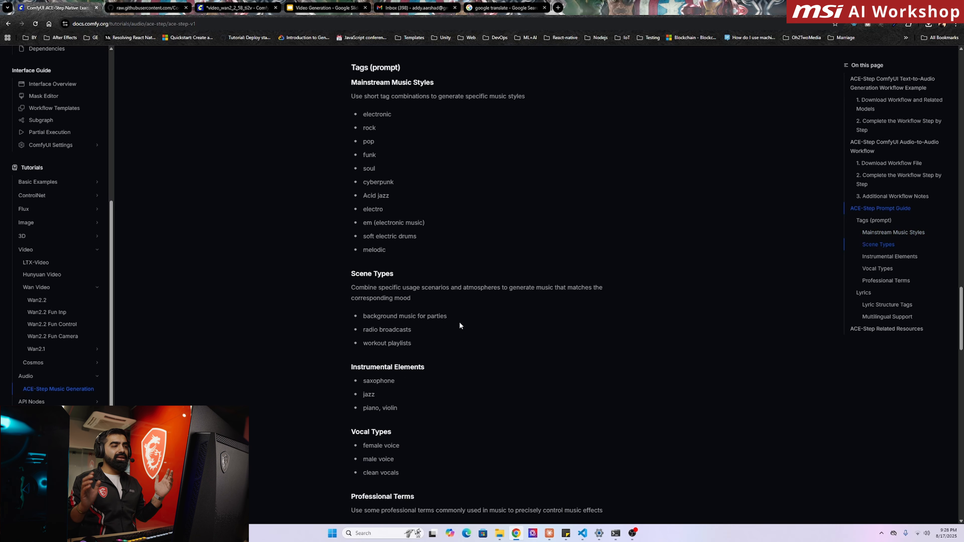
scroll(460, 323, down, 4)
scroll(412, 293, down, 2)
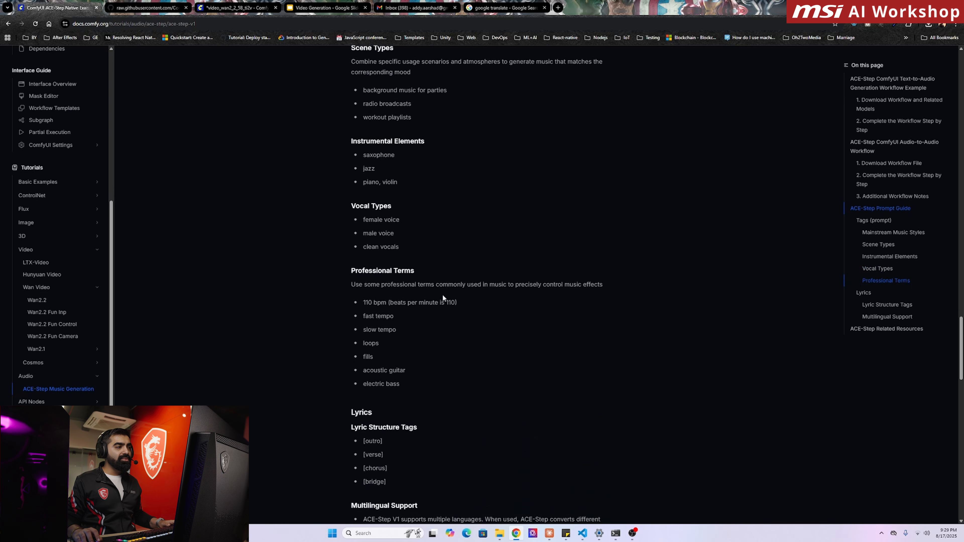
scroll(460, 274, down, 3)
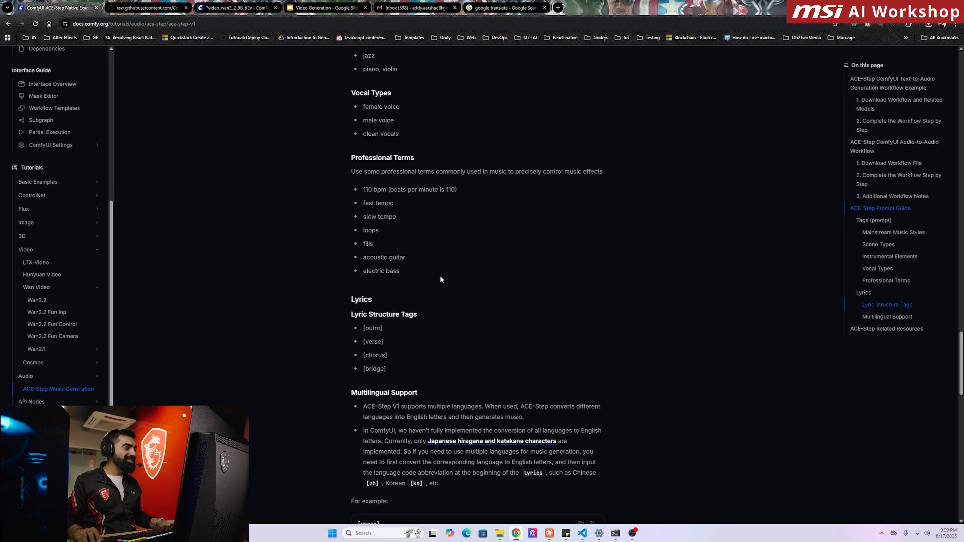
scroll(472, 292, down, 3)
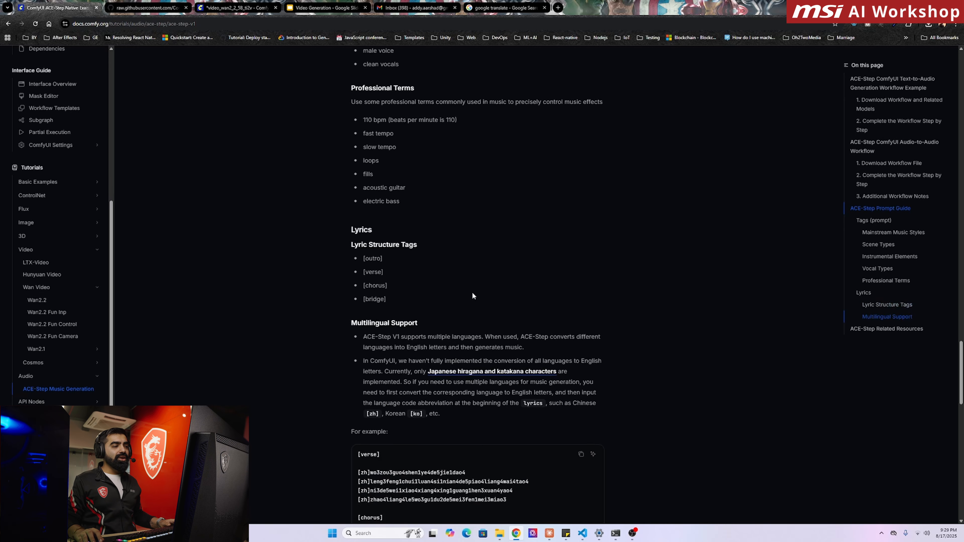